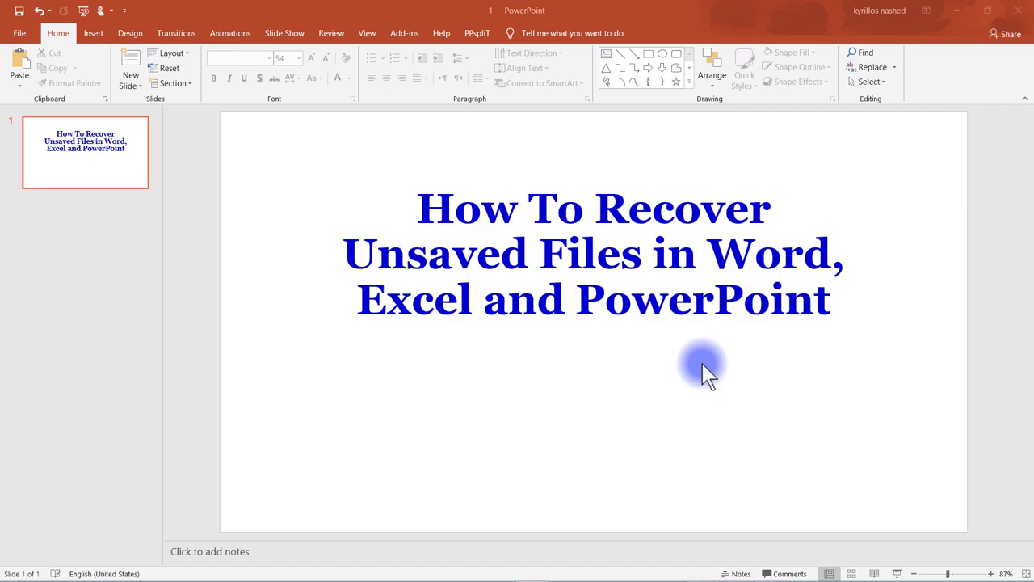
Close the presentation without saving and reopen presentation 1 from the desktop
{"action": "key", "text": "alt+F4"}
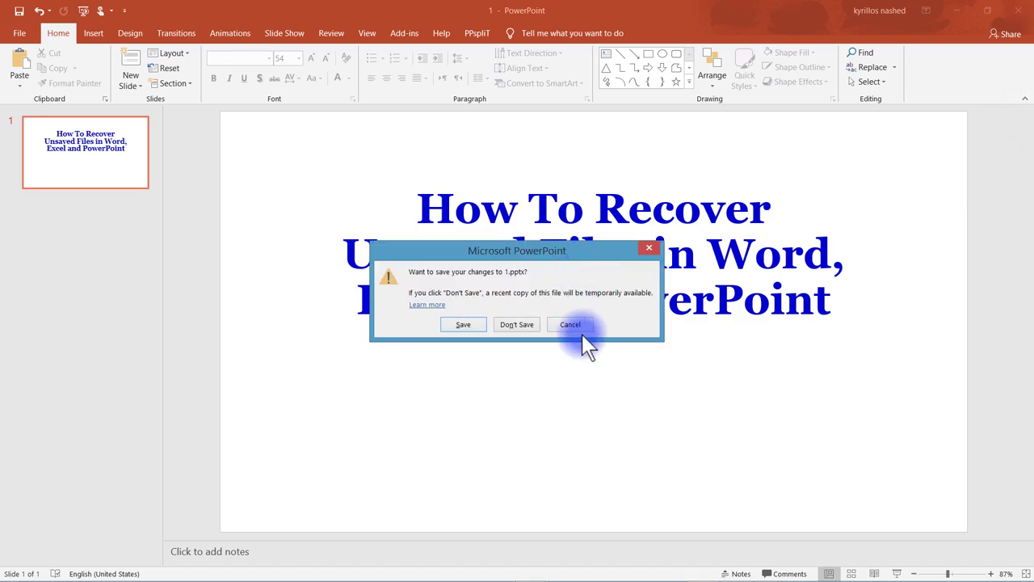
{"action": "left_click", "coordinate": [531, 326]}
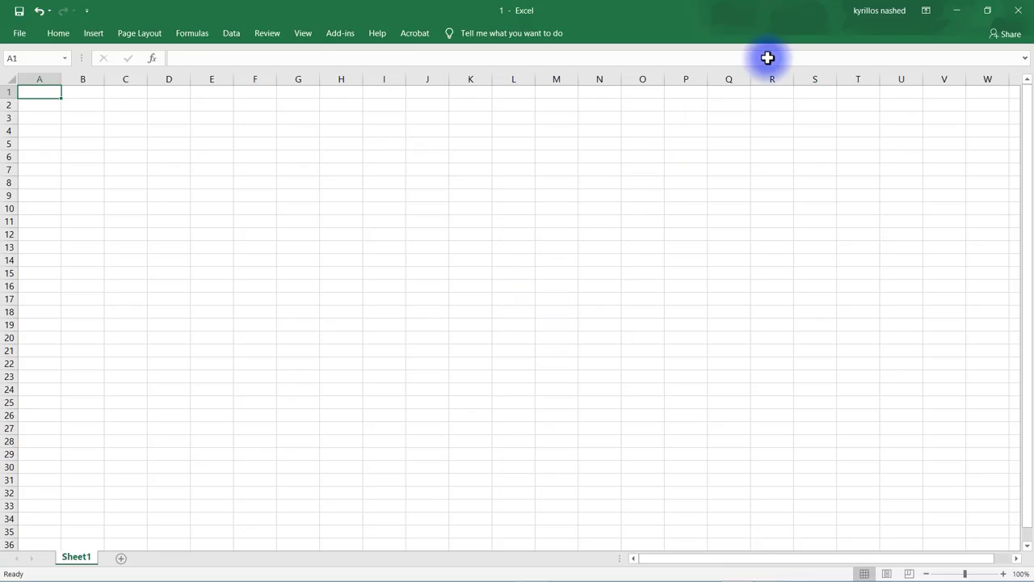
{"action": "left_click", "coordinate": [957, 10]}
{"action": "double_click", "coordinate": [1002, 166]}
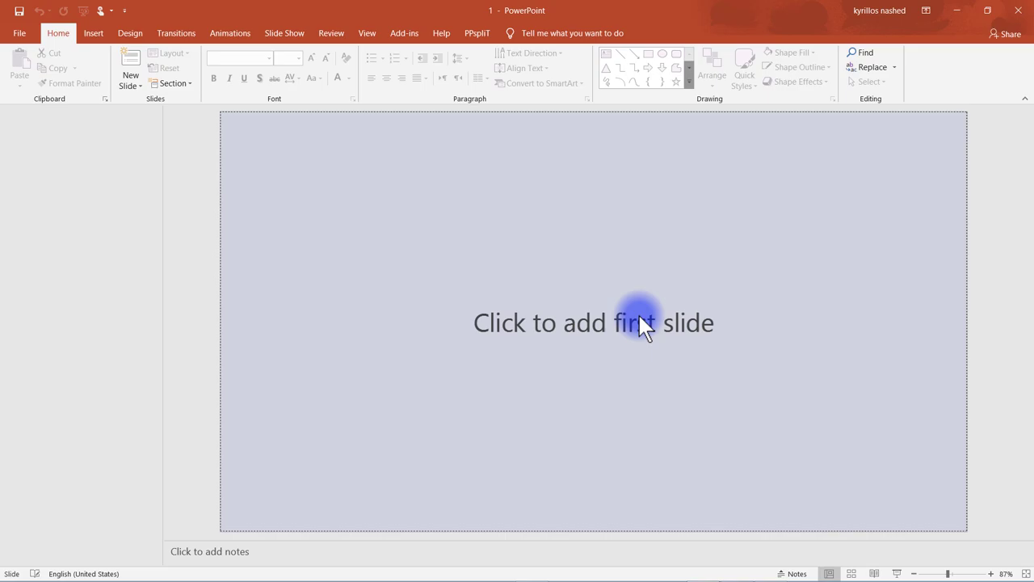
Check the Recover Unsaved Presentations folder from the recent list and close it once it shows empty
{"action": "left_click", "coordinate": [20, 35]}
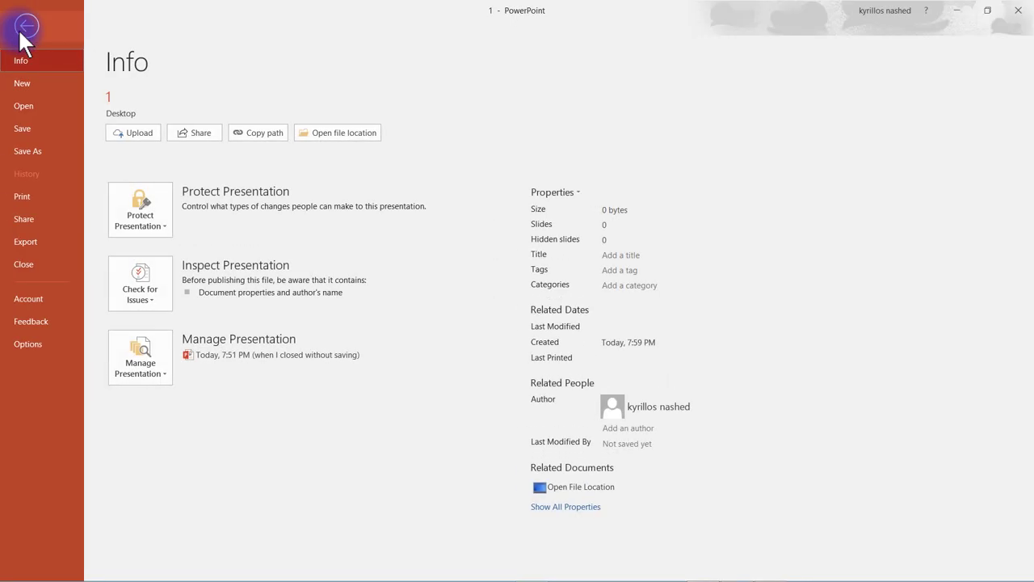
{"action": "left_click", "coordinate": [42, 106]}
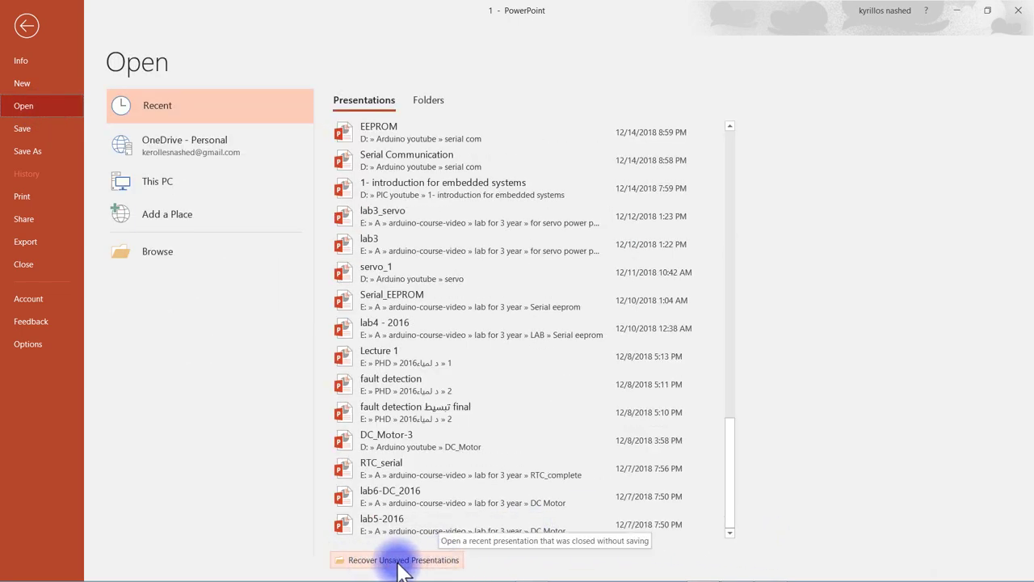
{"action": "left_click", "coordinate": [20, 104]}
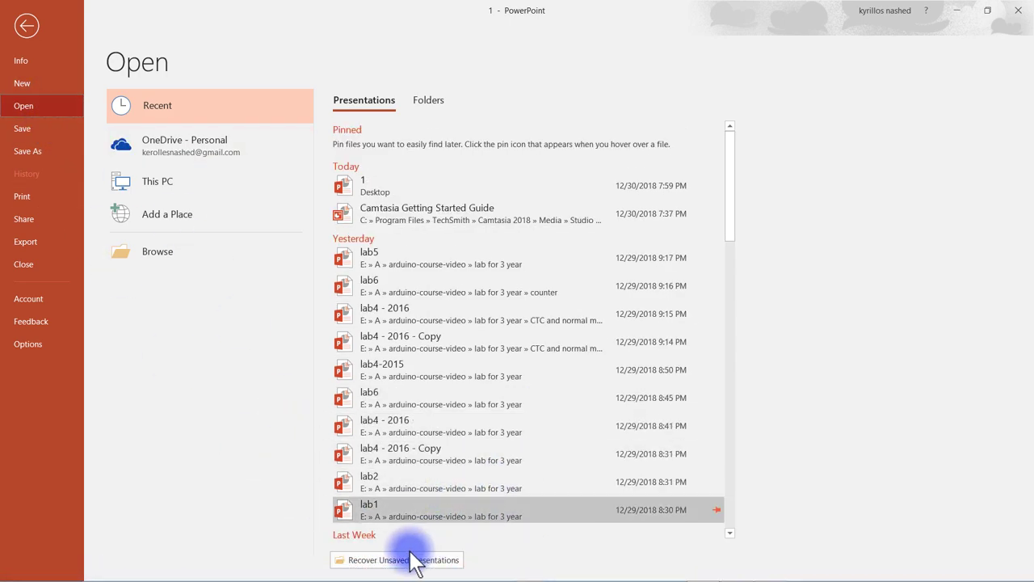
{"action": "left_click", "coordinate": [454, 562]}
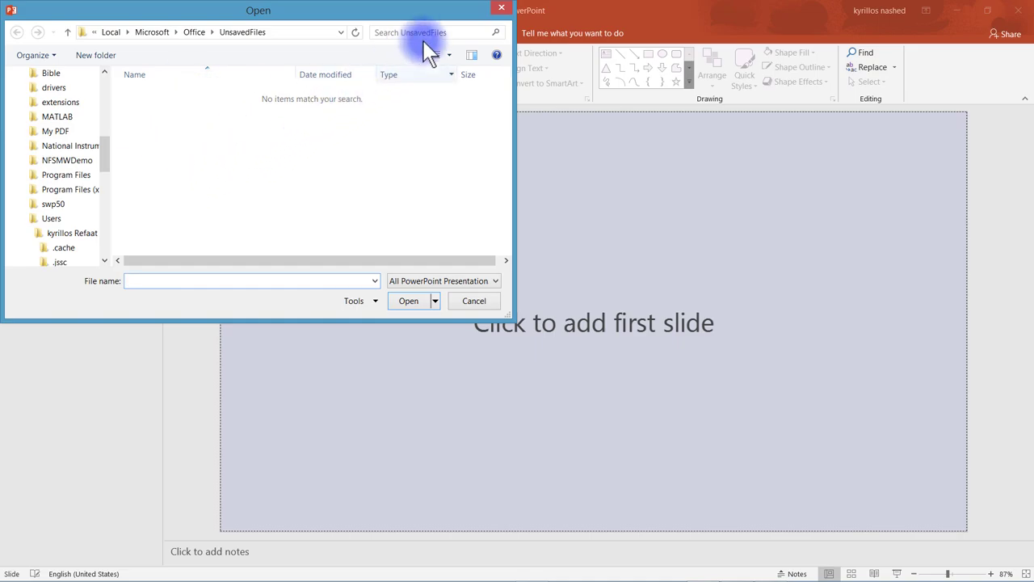
{"action": "key", "text": "Escape"}
Select the full AutoRecover file location path in PowerPoint's Save options
{"action": "left_click", "coordinate": [9, 35]}
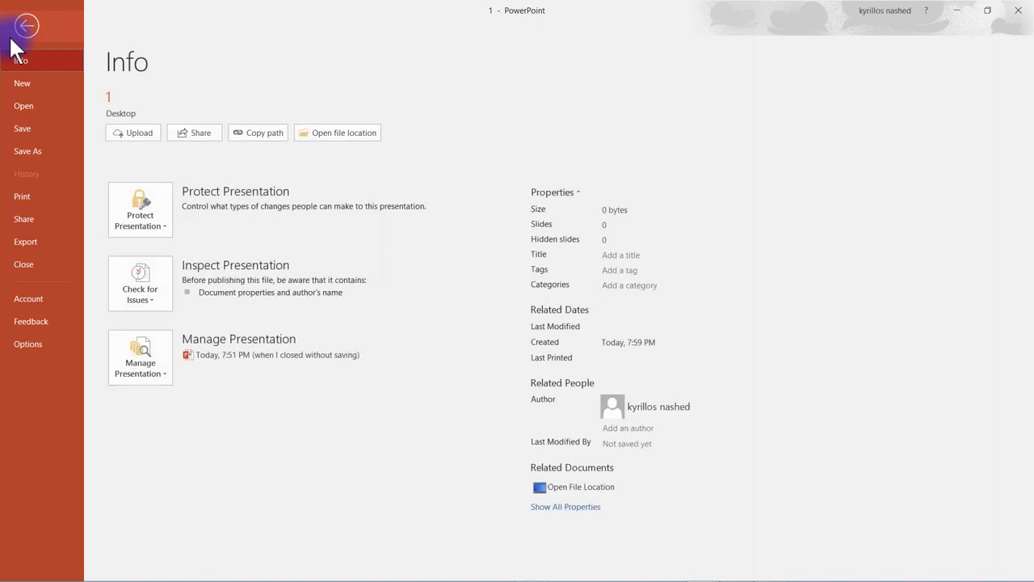
{"action": "left_click", "coordinate": [32, 344]}
{"action": "left_click", "coordinate": [305, 134]}
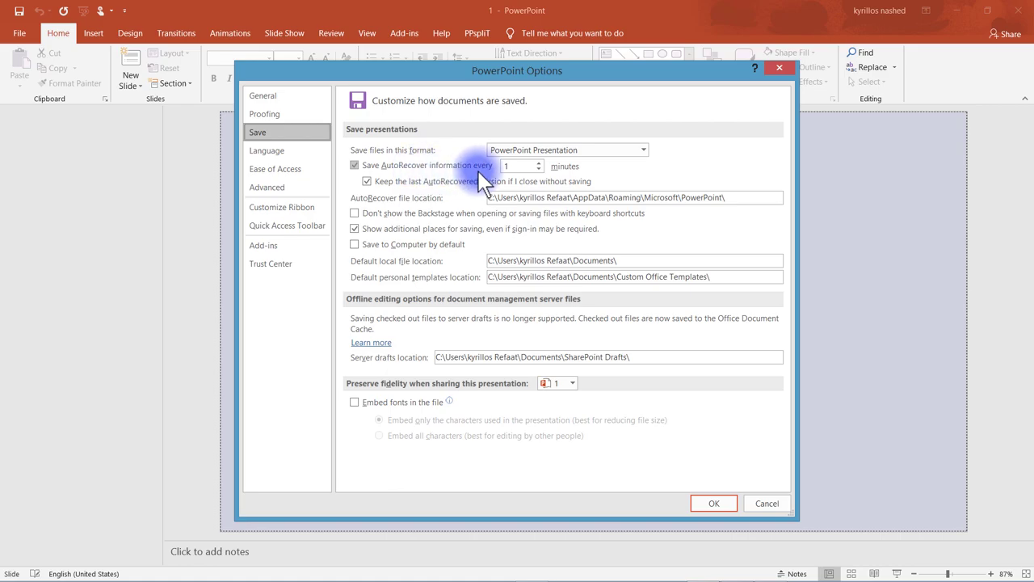
{"action": "left_click_drag", "start_coordinate": [421, 174], "coordinate": [539, 172]}
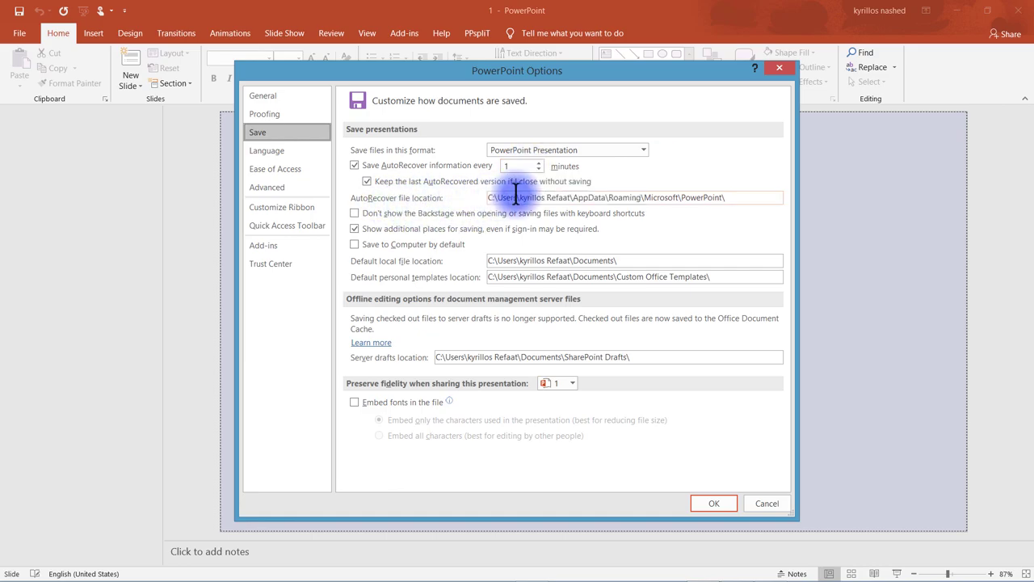
{"action": "left_click", "coordinate": [635, 201]}
{"action": "triple_click", "coordinate": [638, 202]}
{"action": "key", "text": "ctrl+c"}
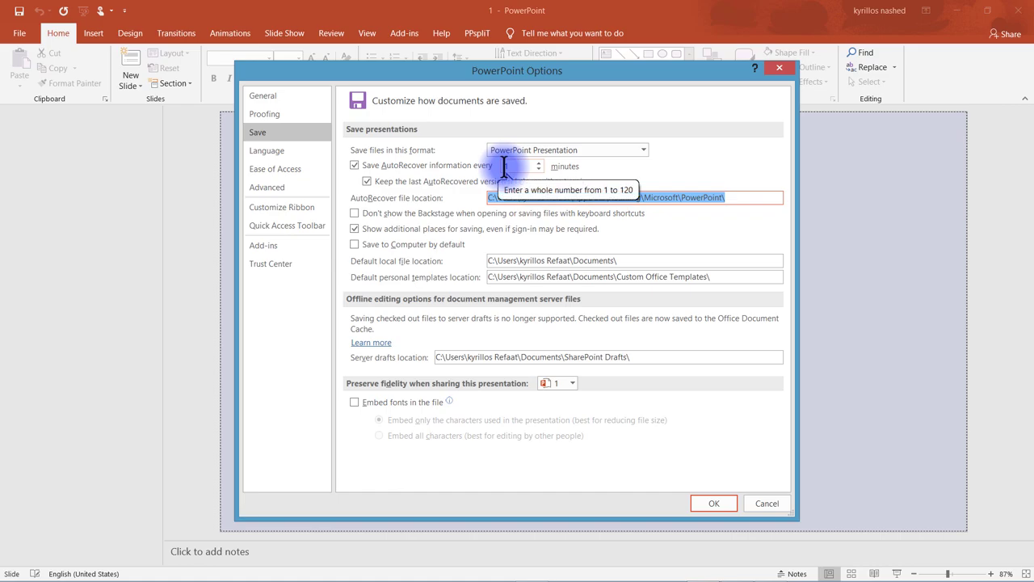
Paste the copied AutoRecover path into the unsaved-presentations browser to reach PowerPoint's AutoRecover folder
{"action": "key", "text": "Escape"}
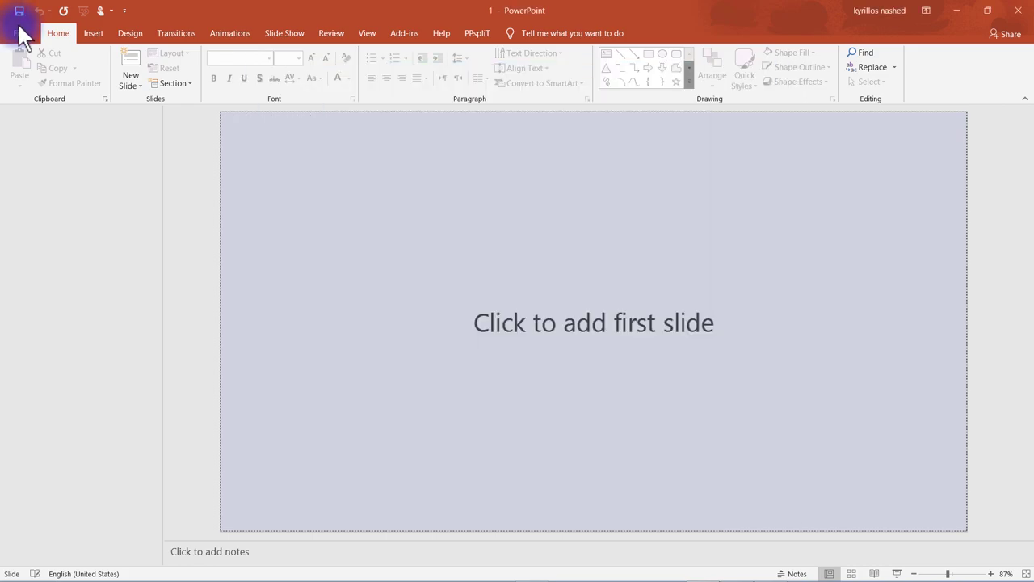
{"action": "left_click", "coordinate": [20, 34]}
{"action": "left_click", "coordinate": [37, 108]}
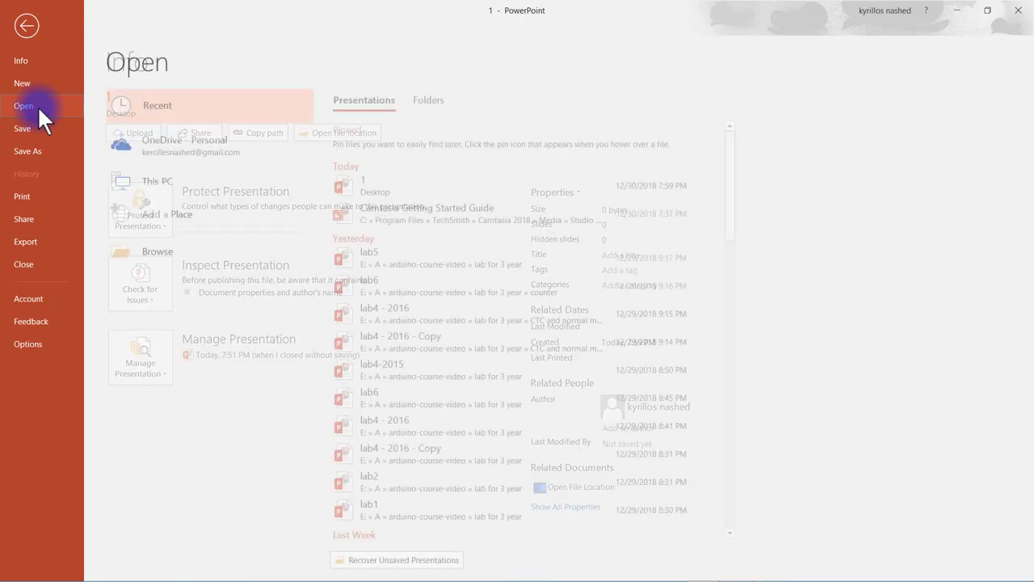
{"action": "left_click", "coordinate": [392, 561]}
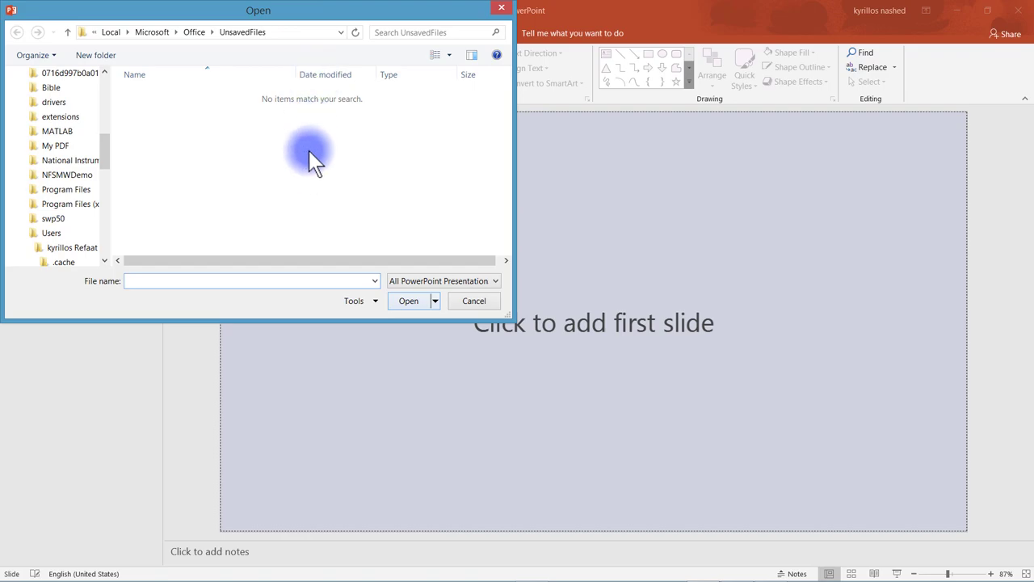
{"action": "left_click", "coordinate": [314, 34]}
{"action": "key", "text": "ctrl+v"}
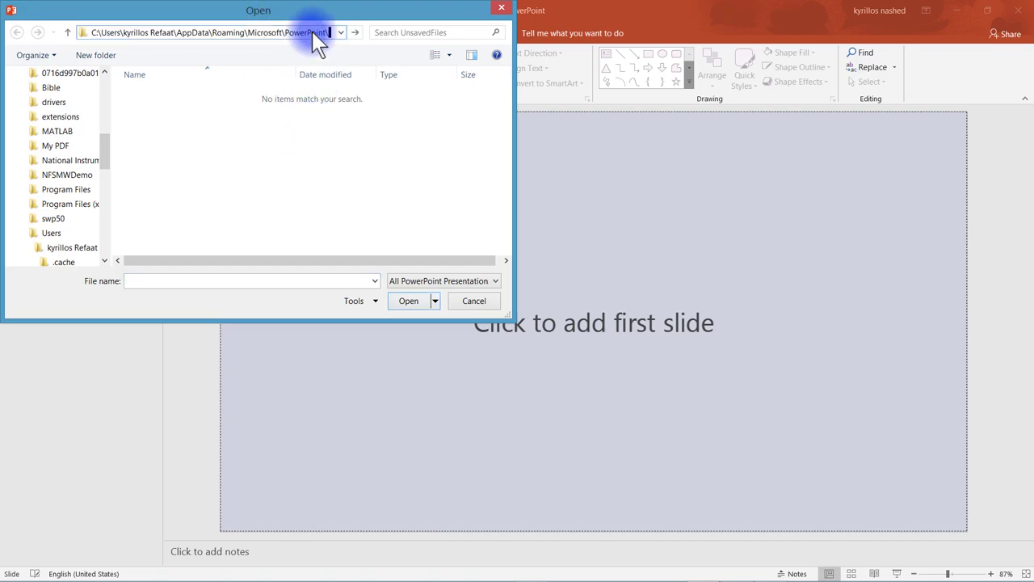
{"action": "key", "text": "Return"}
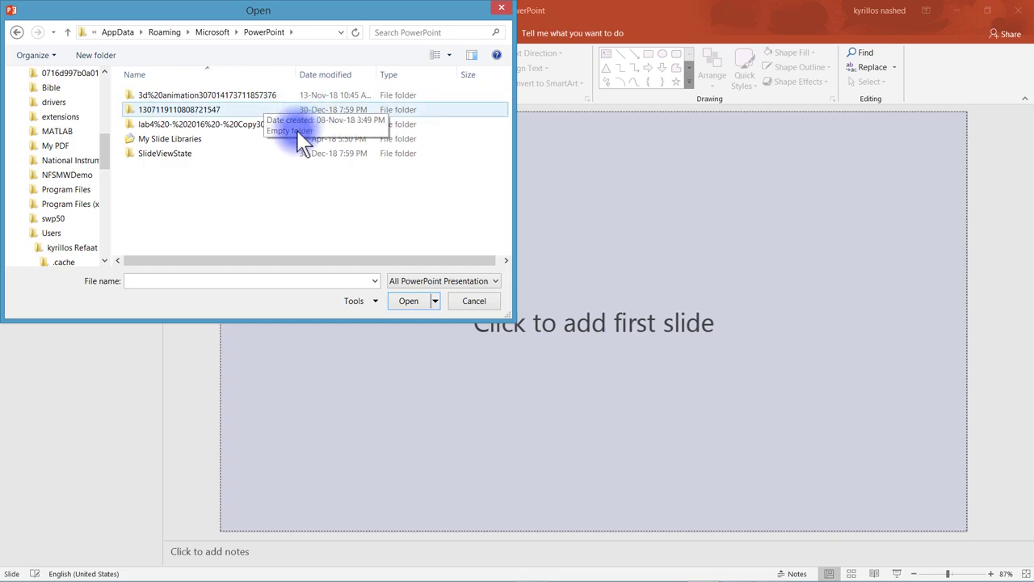
{"action": "left_click", "coordinate": [334, 154]}
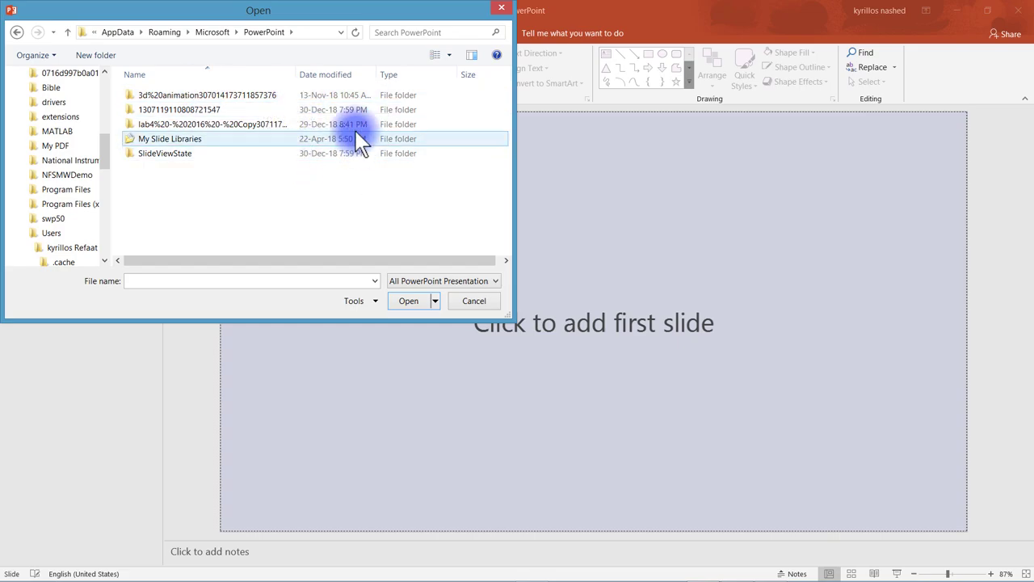
{"action": "left_click", "coordinate": [327, 109]}
{"action": "double_click", "coordinate": [320, 109]}
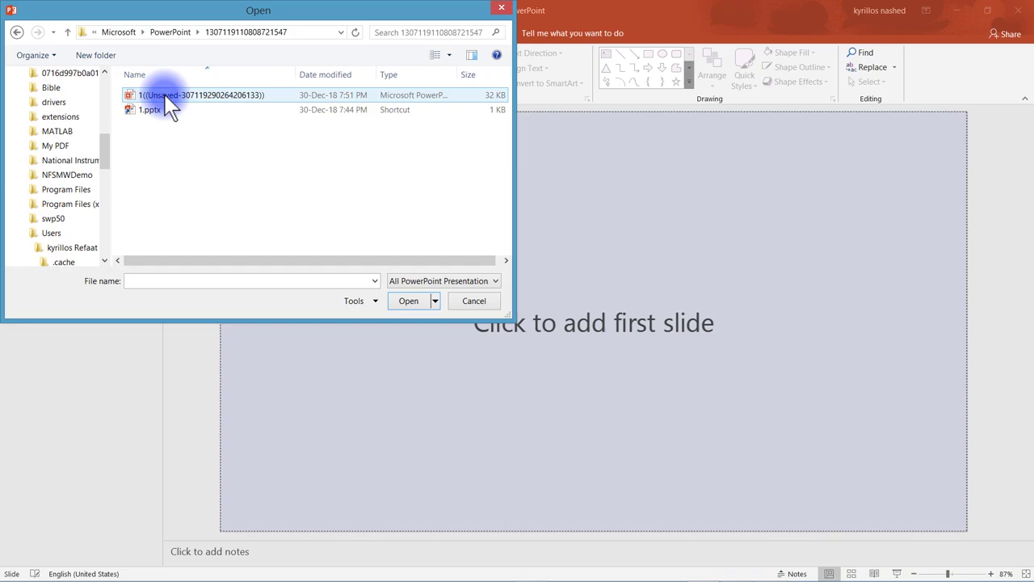
{"action": "double_click", "coordinate": [165, 97]}
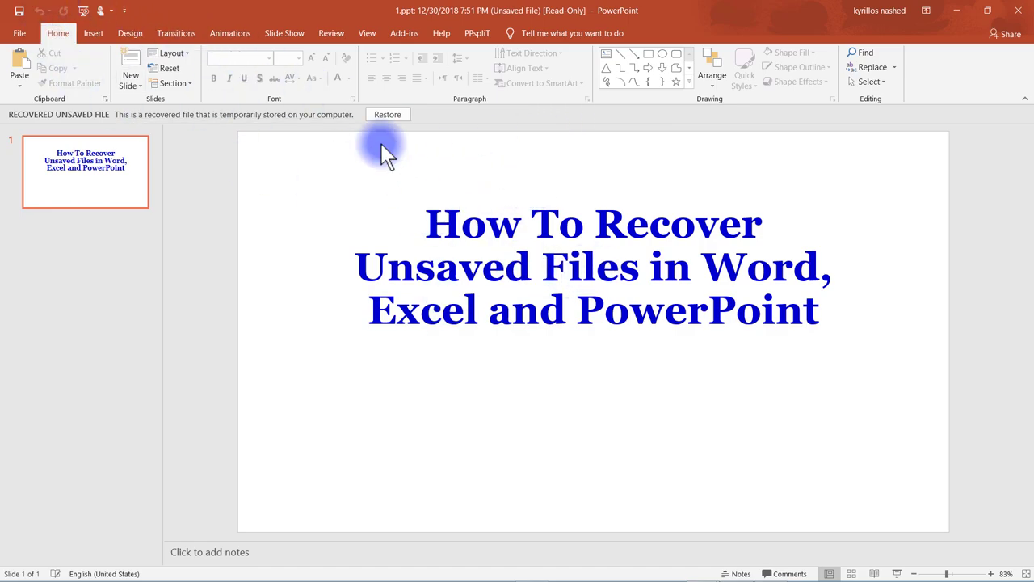
Try saving the read-only recovered presentation, then cancel the Save As copy
{"action": "left_click", "coordinate": [19, 11]}
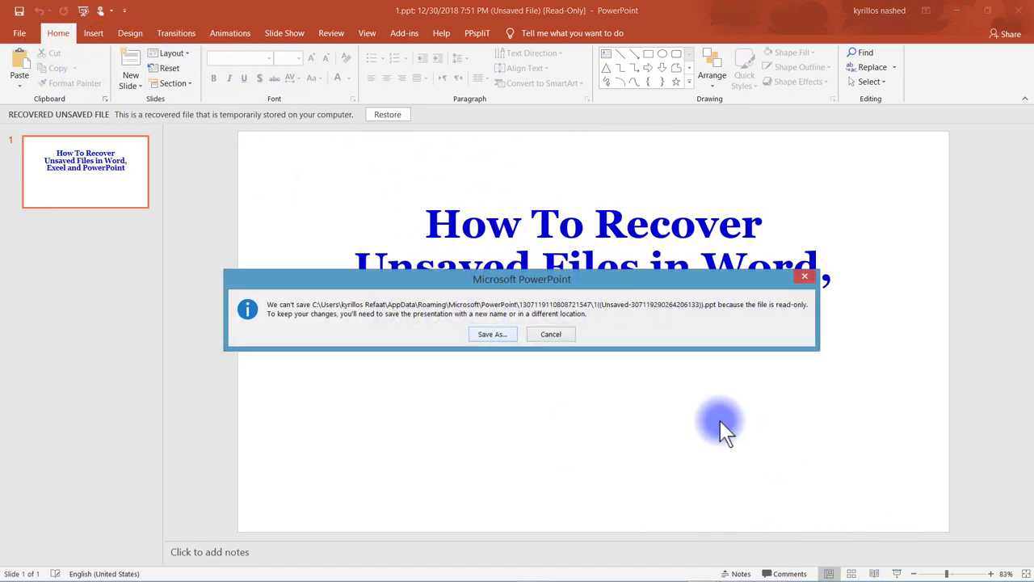
{"action": "left_click", "coordinate": [511, 333]}
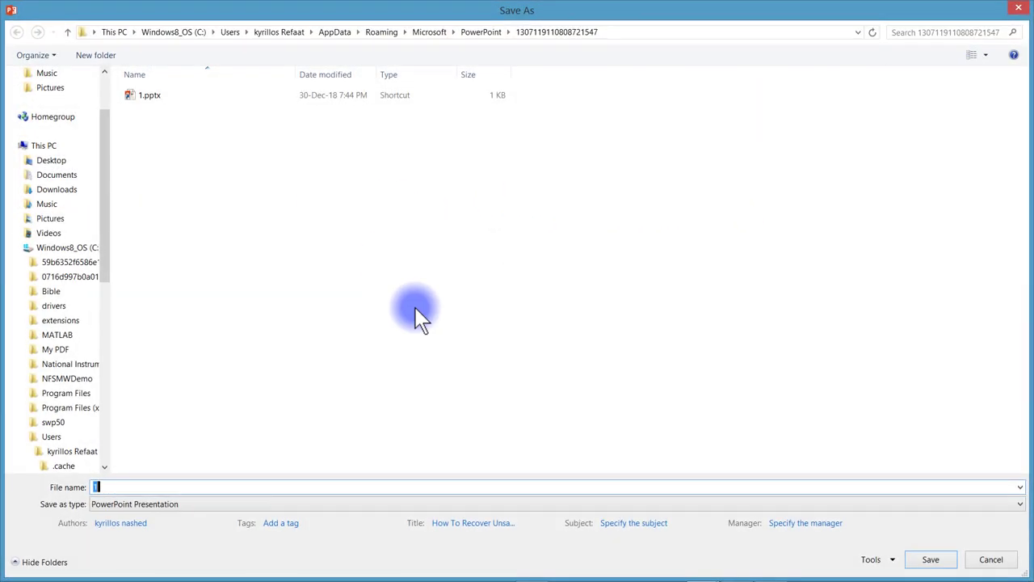
{"action": "left_click", "coordinate": [1020, 8]}
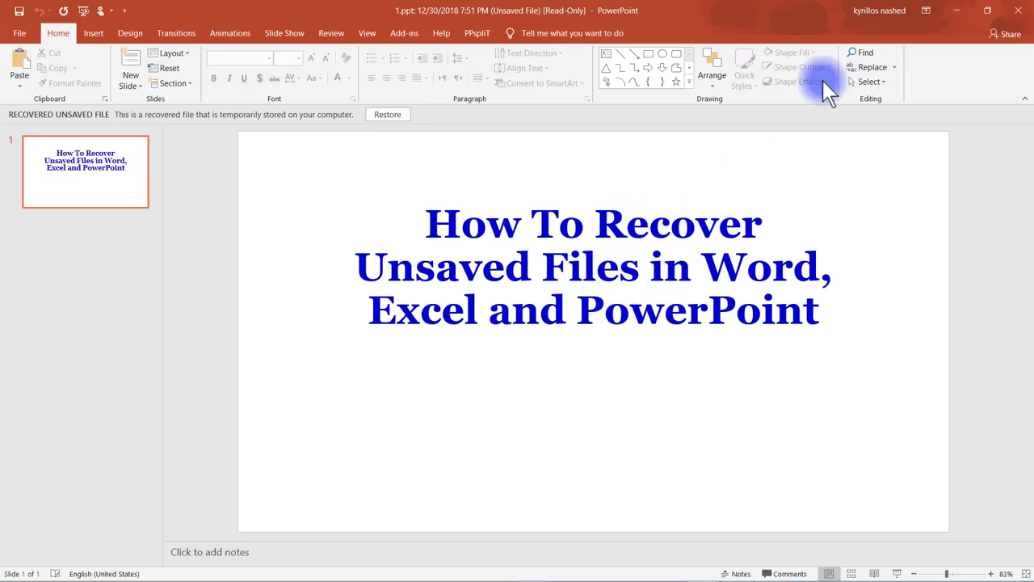
In Word, type two filler lines, 'hsbaghoasfng' and 'akovsqhgoqejg', and view the document info
{"action": "left_click", "coordinate": [769, 570]}
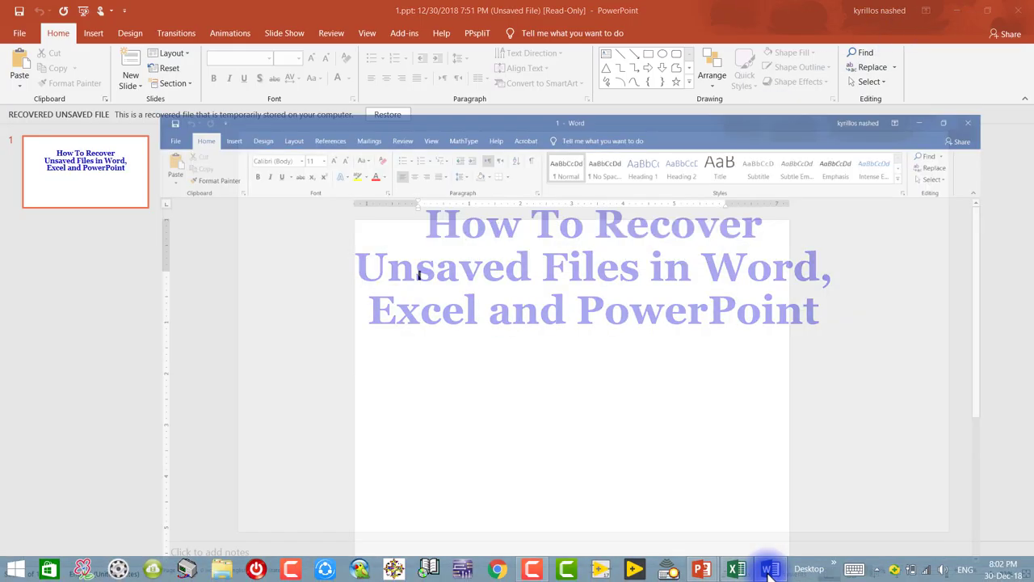
{"action": "type", "text": "hsbaghoasfng"}
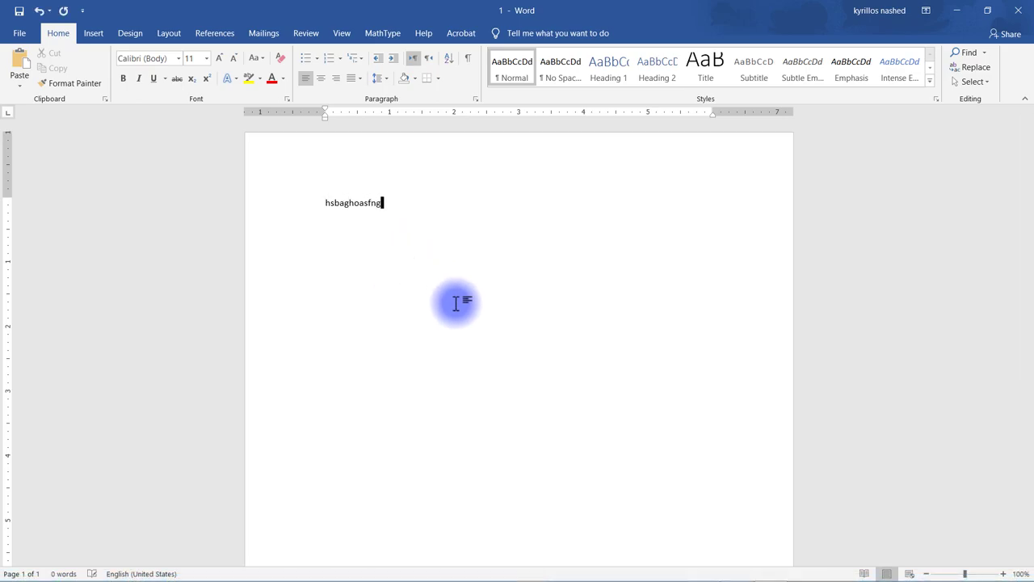
{"action": "key", "text": "Return"}
{"action": "type", "text": "akovsqhgoqejg"}
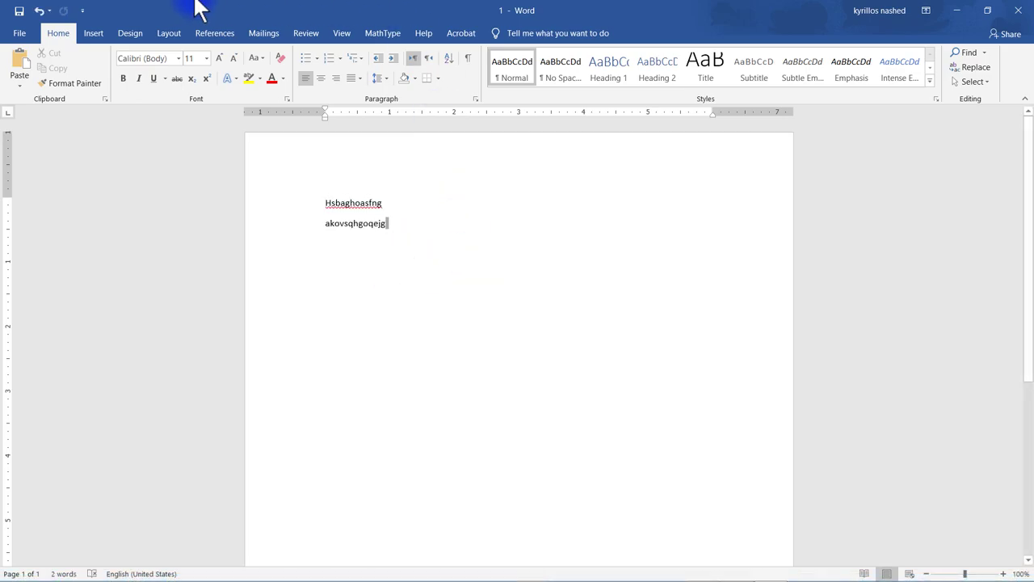
{"action": "left_click", "coordinate": [20, 33]}
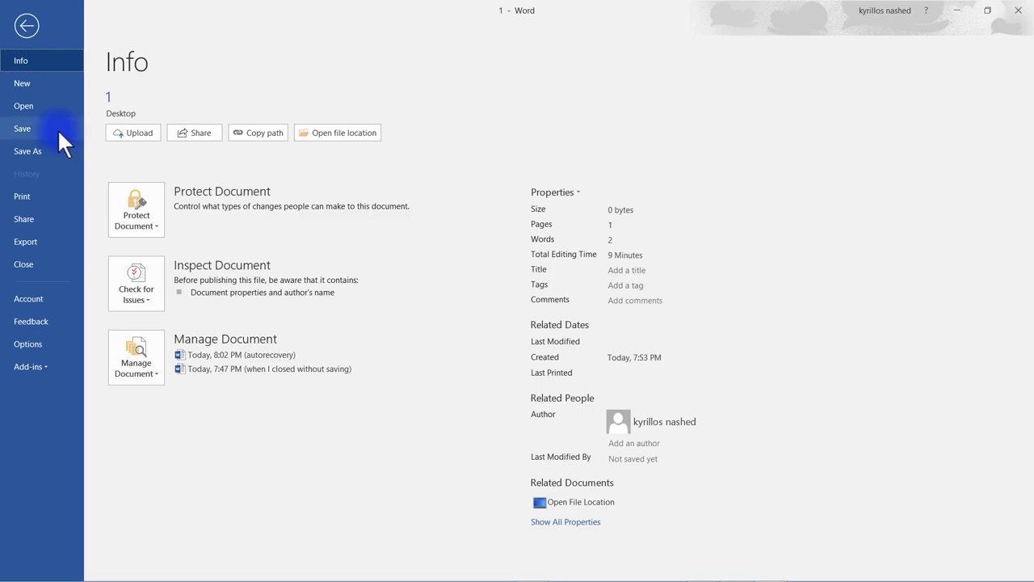
In Word's Save options, select the AutoRecover file location path and the 1-minute interval box
{"action": "left_click", "coordinate": [60, 343]}
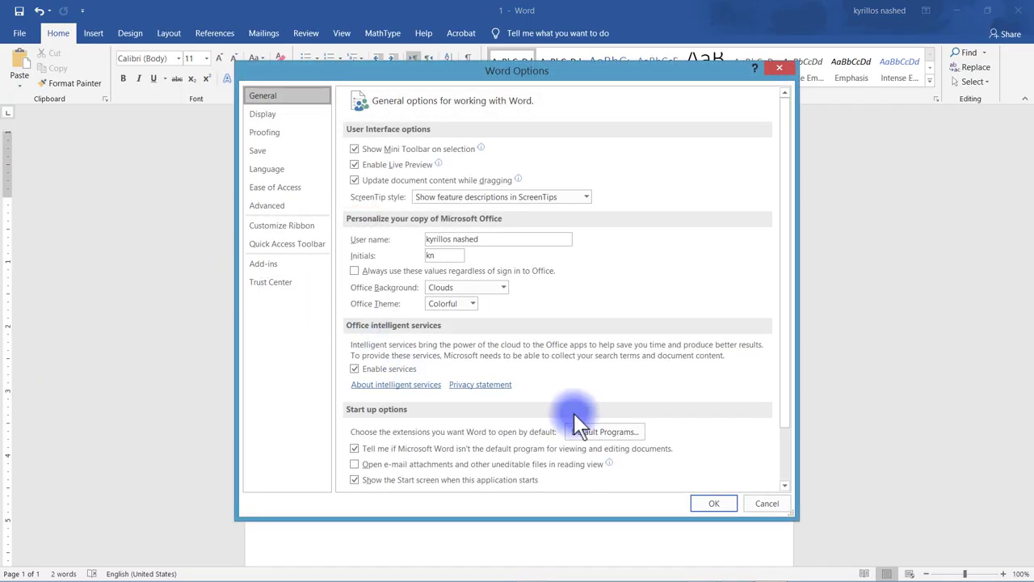
{"action": "left_click", "coordinate": [312, 150]}
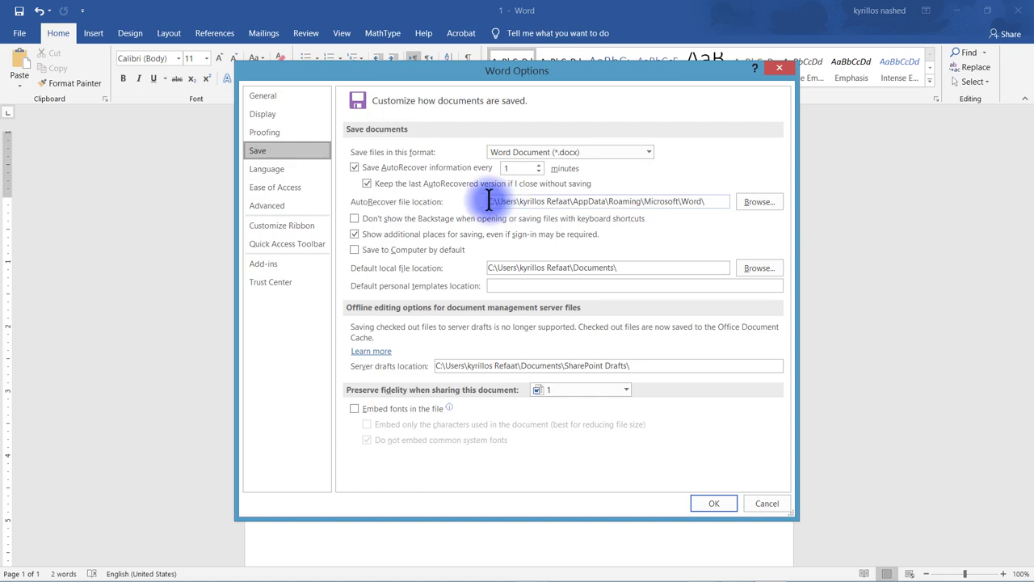
{"action": "left_click_drag", "start_coordinate": [488, 201], "coordinate": [715, 202]}
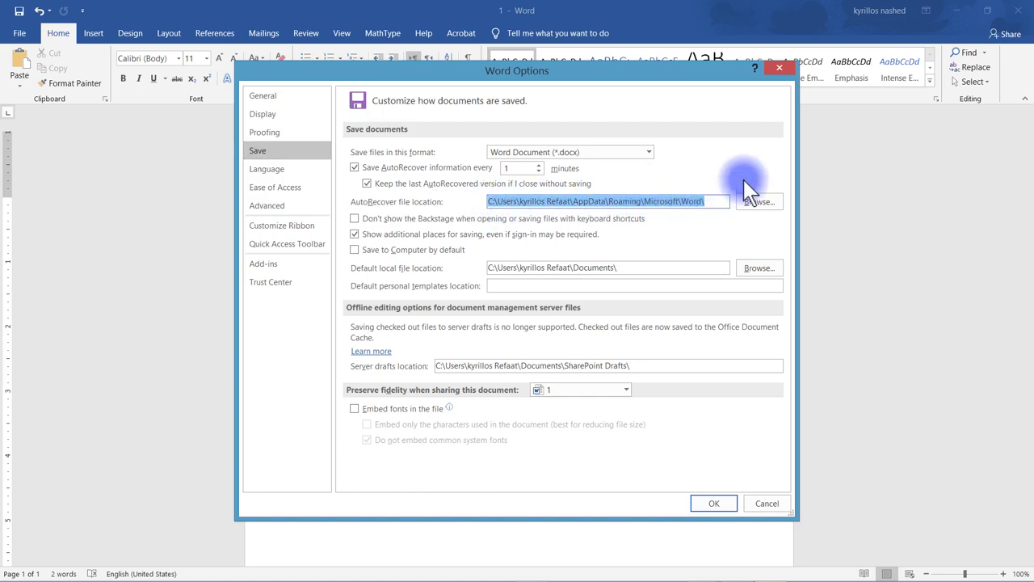
{"action": "left_click", "coordinate": [514, 168]}
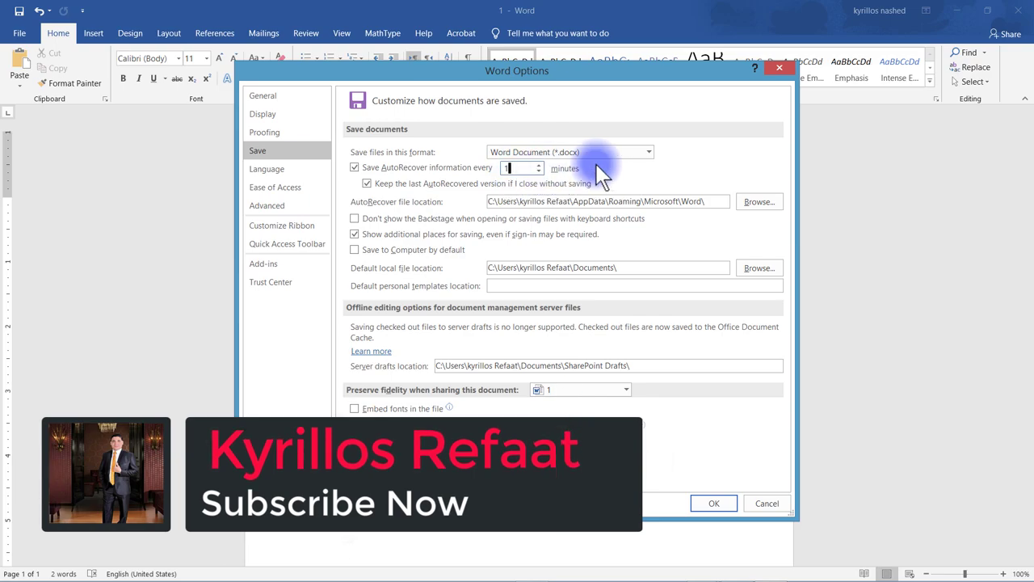
Browse Word's unsaved documents, entering the AppData\Roaming\Microsoft\PowerPoint path, then close the browser
{"action": "left_click", "coordinate": [714, 503]}
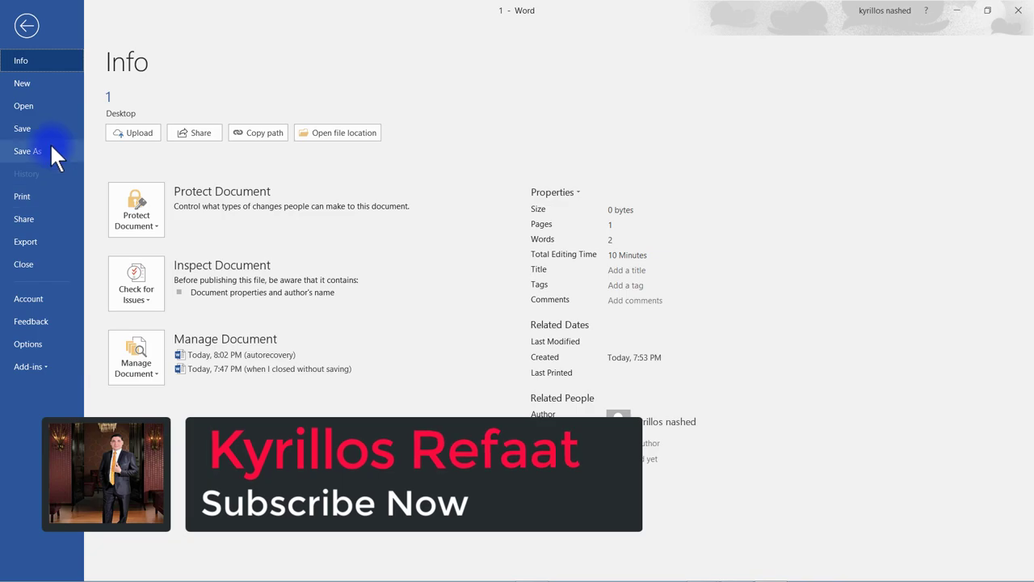
{"action": "left_click", "coordinate": [48, 109]}
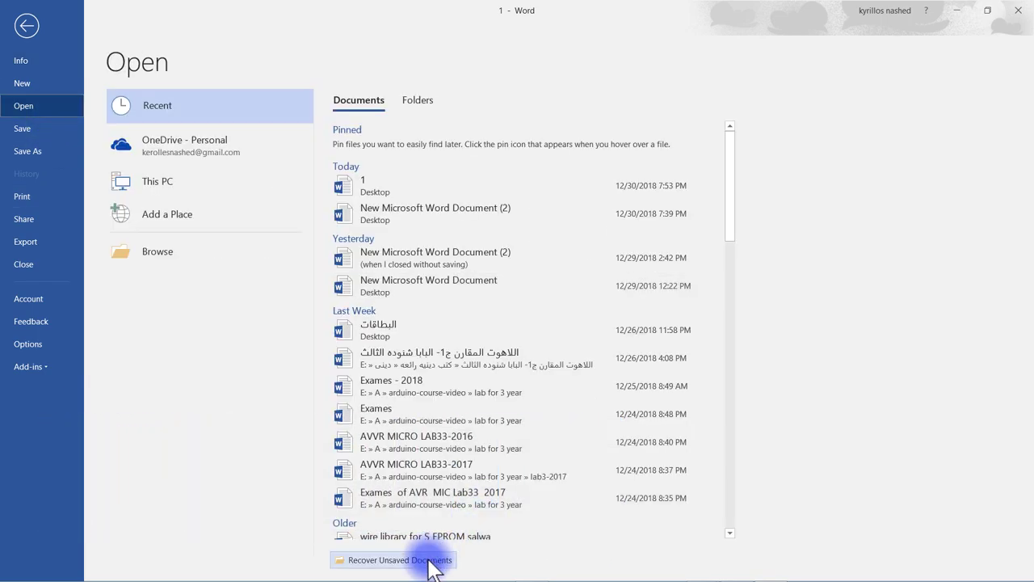
{"action": "left_click", "coordinate": [433, 565]}
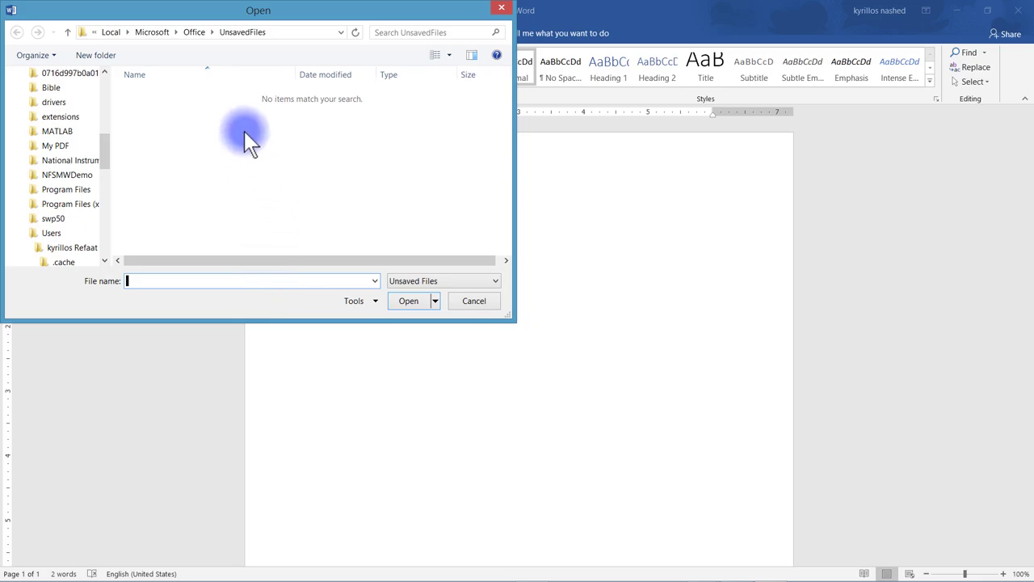
{"action": "left_click", "coordinate": [314, 50]}
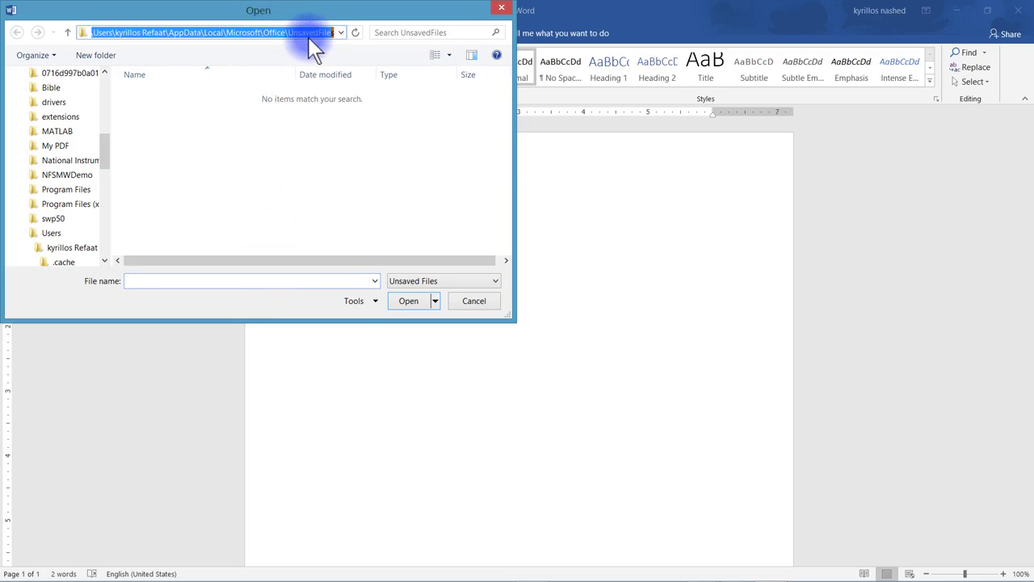
{"action": "type", "text": "C:\\Users\\kyrillos Refaat\\AppData\\Roaming\\Microsoft\\PowerPoint\\"}
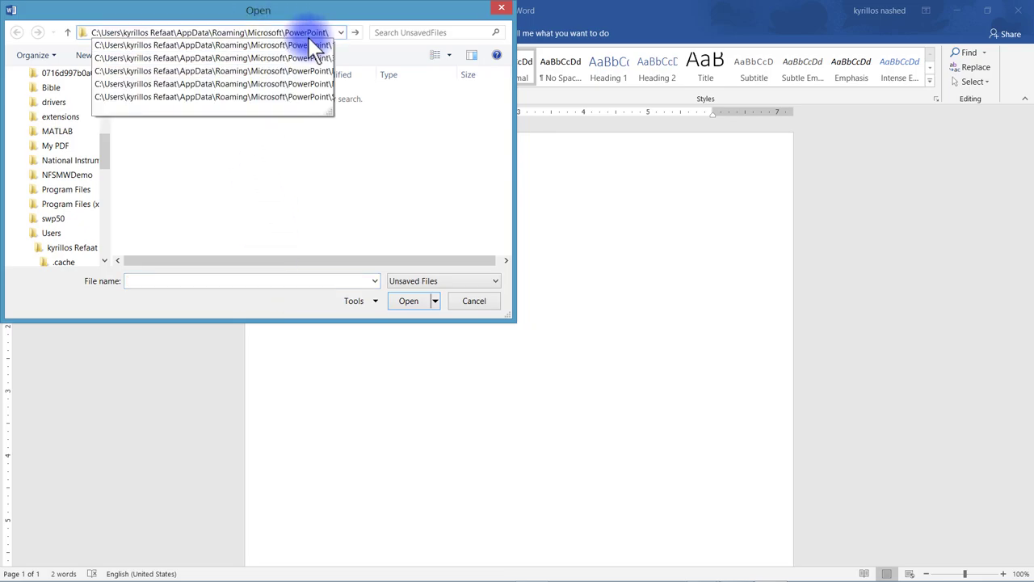
{"action": "left_click", "coordinate": [505, 14]}
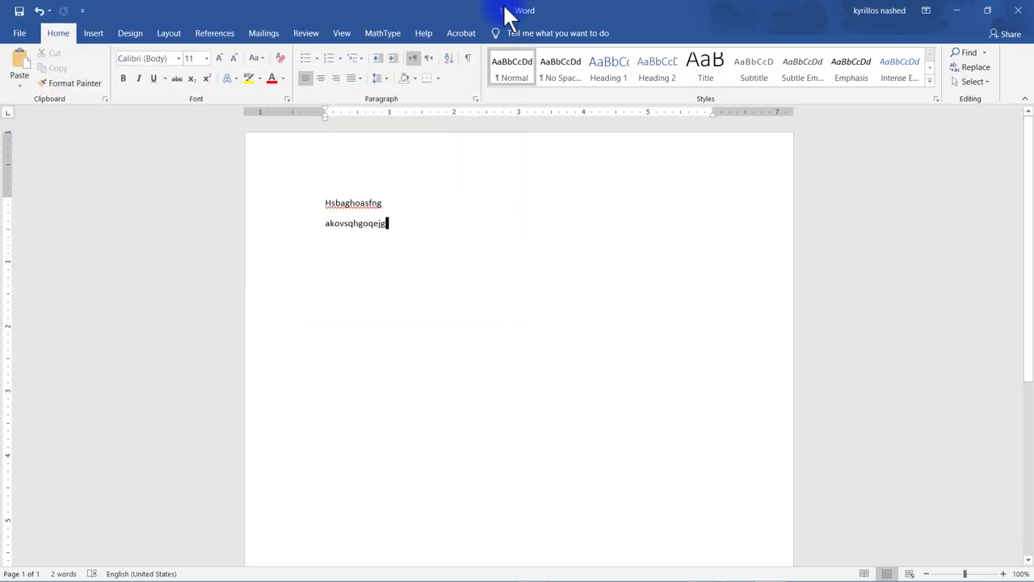
Close Word without saving the document and bring up the Excel workbook
{"action": "left_click", "coordinate": [1019, 10]}
{"action": "left_click", "coordinate": [523, 326]}
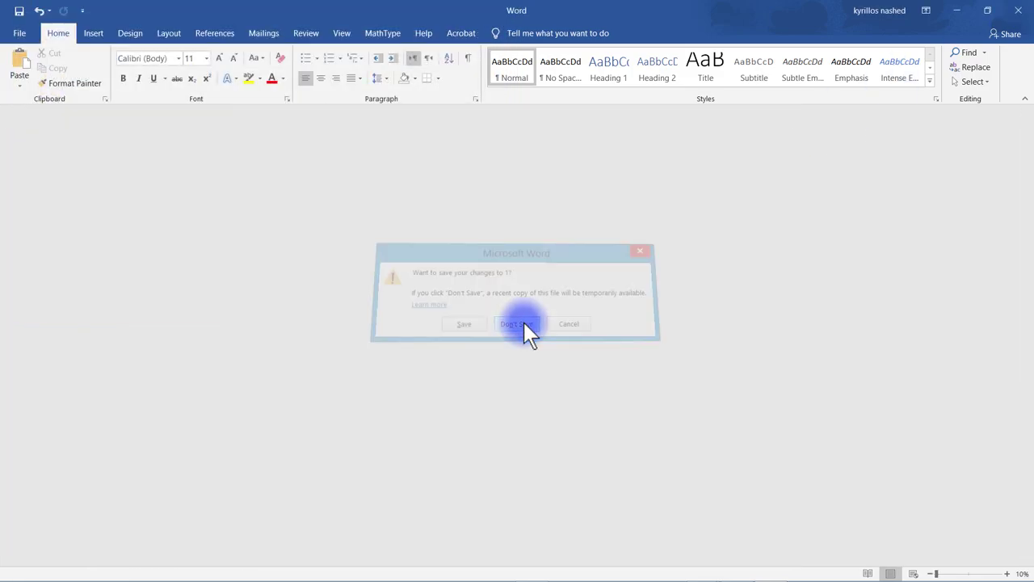
{"action": "left_click", "coordinate": [769, 571]}
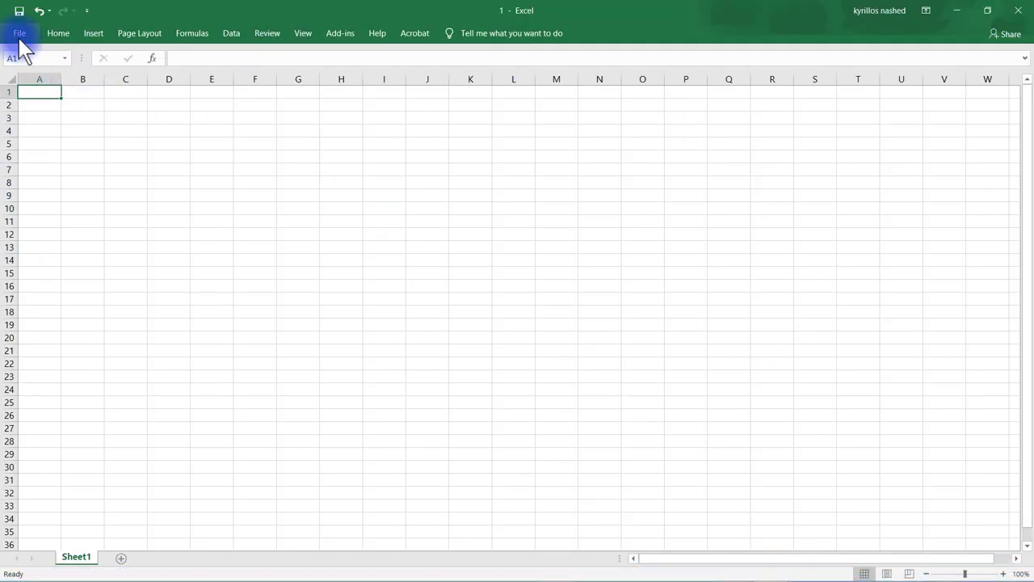
Review Excel's 1-minute AutoRecover interval and AutoRecover file location path, then close Options
{"action": "left_click", "coordinate": [19, 32]}
{"action": "left_click", "coordinate": [46, 366]}
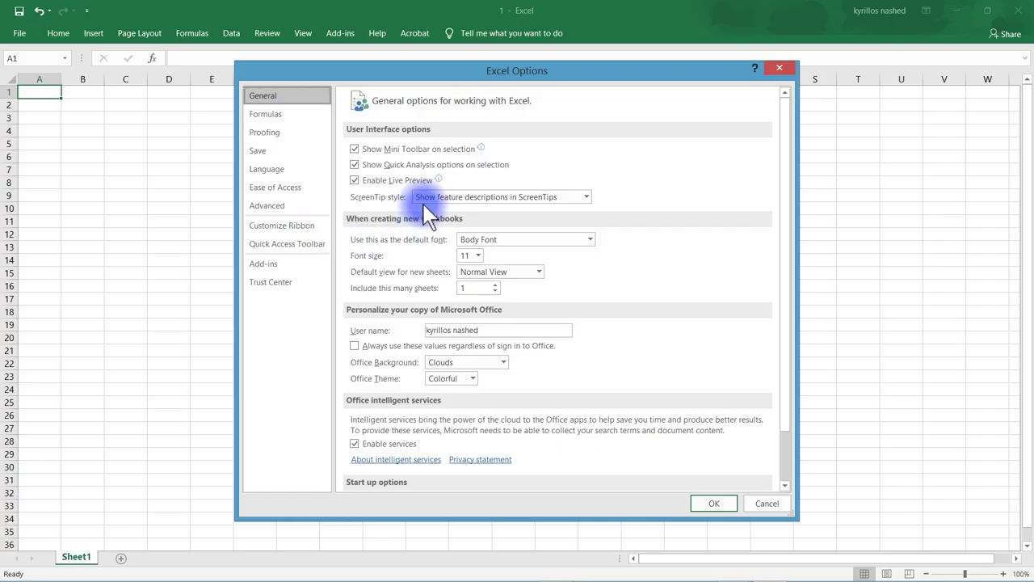
{"action": "left_click", "coordinate": [295, 150]}
{"action": "left_click", "coordinate": [539, 168]}
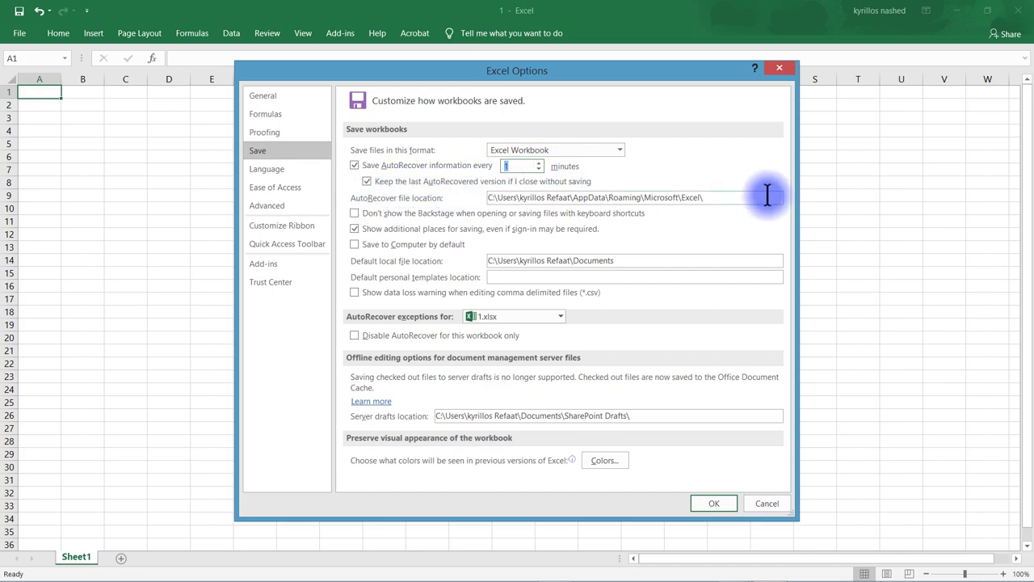
{"action": "left_click", "coordinate": [718, 195]}
{"action": "left_click_drag", "start_coordinate": [718, 195], "coordinate": [483, 195]}
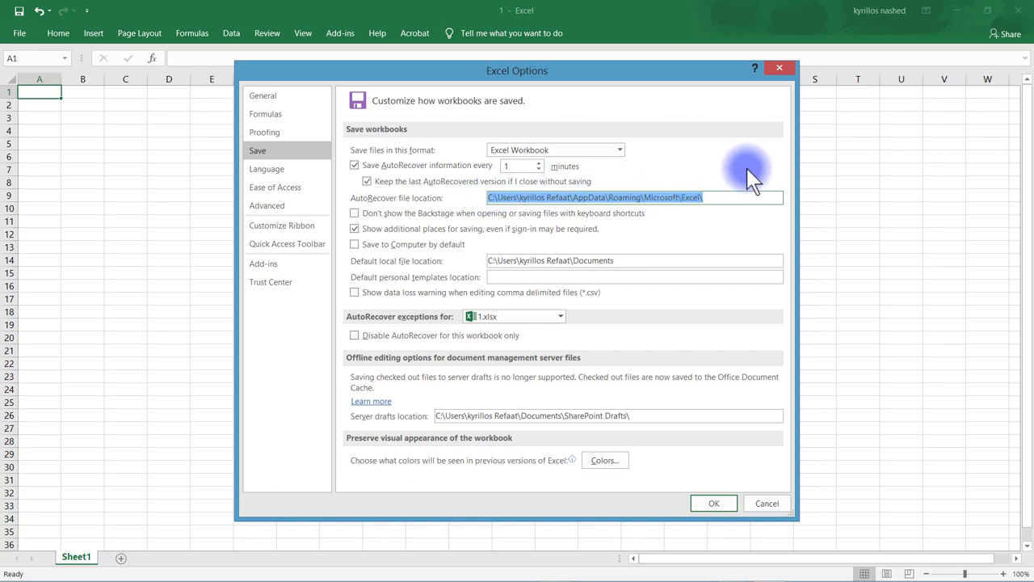
{"action": "left_click", "coordinate": [727, 502]}
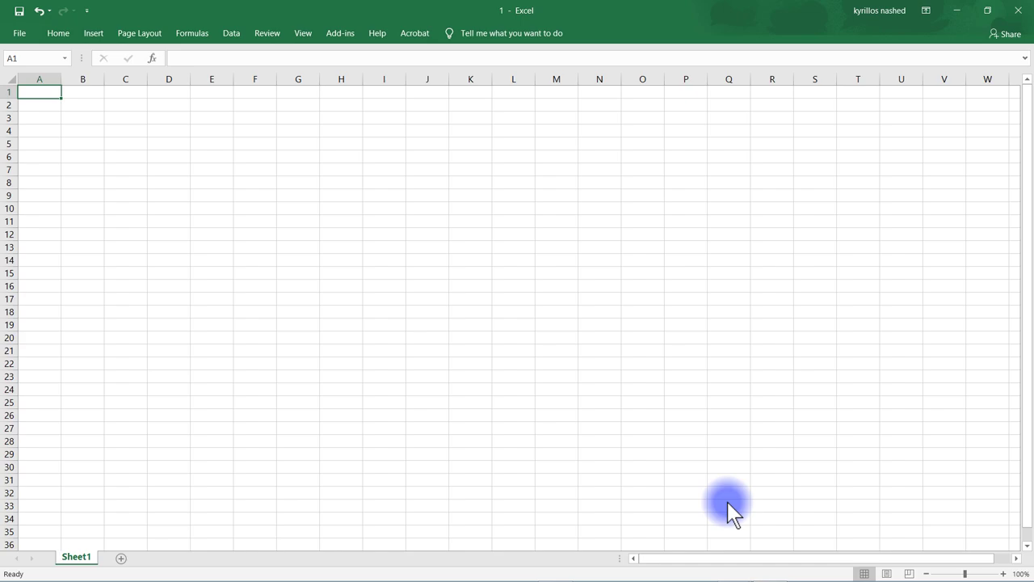
Reopen Excel's Save options to show the AutoRecover settings again
{"action": "left_click", "coordinate": [13, 34]}
{"action": "left_click", "coordinate": [50, 365]}
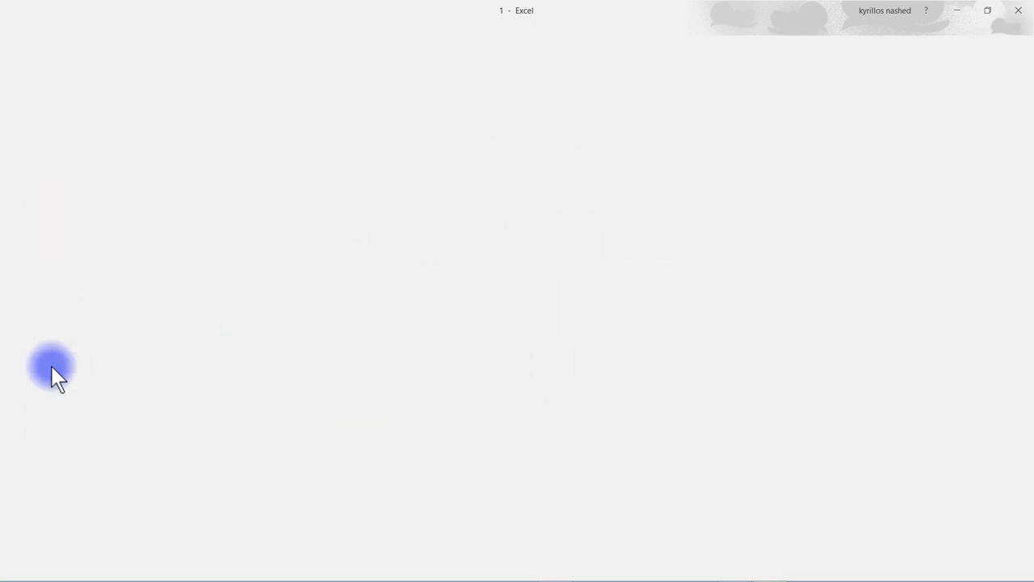
{"action": "left_click", "coordinate": [260, 151]}
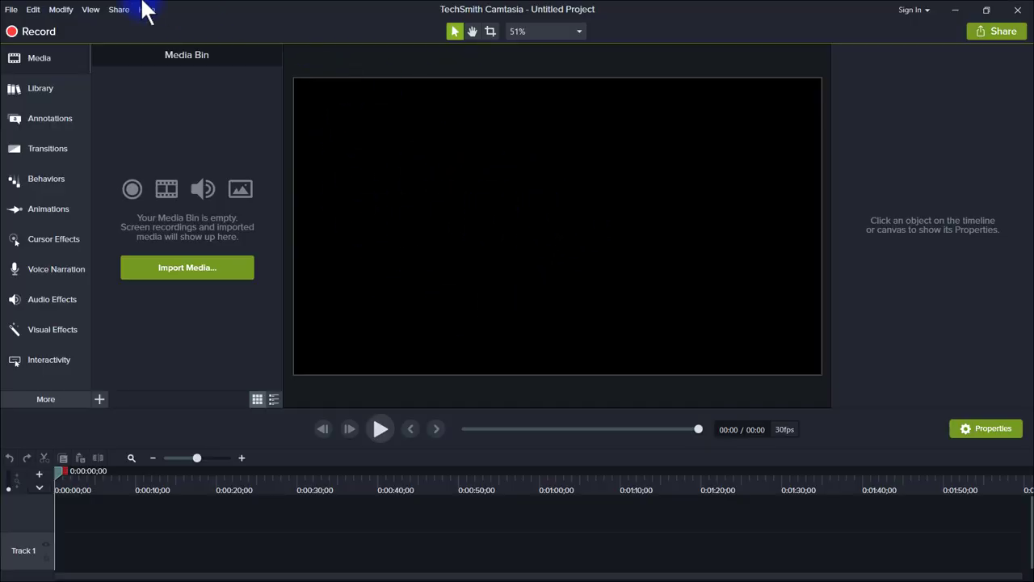
Open Camtasia's Preferences showing autosave every 1 minute and open the empty Auto-Saves folder
{"action": "left_click", "coordinate": [11, 9]}
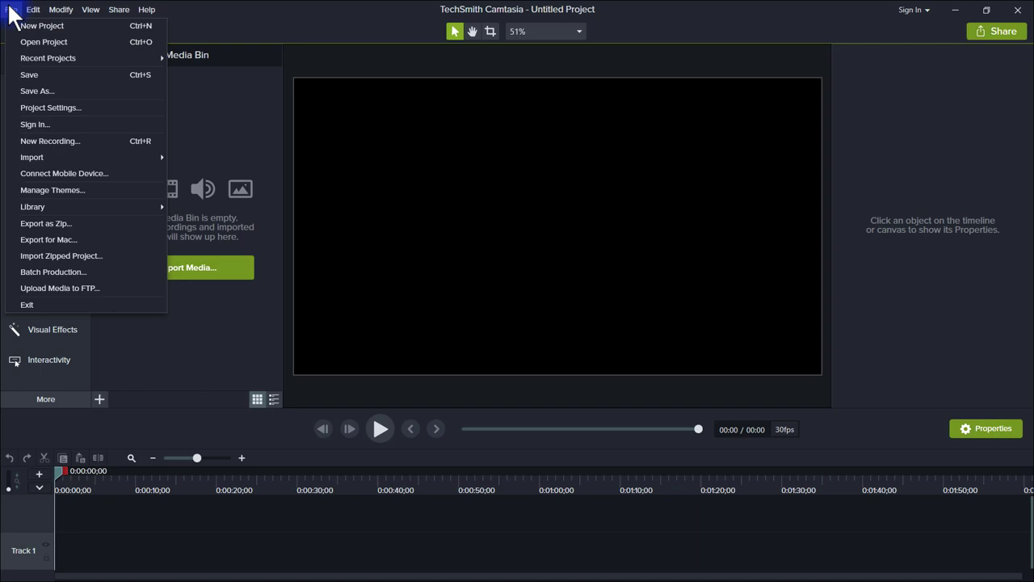
{"action": "left_click", "coordinate": [11, 10]}
{"action": "left_click", "coordinate": [33, 10]}
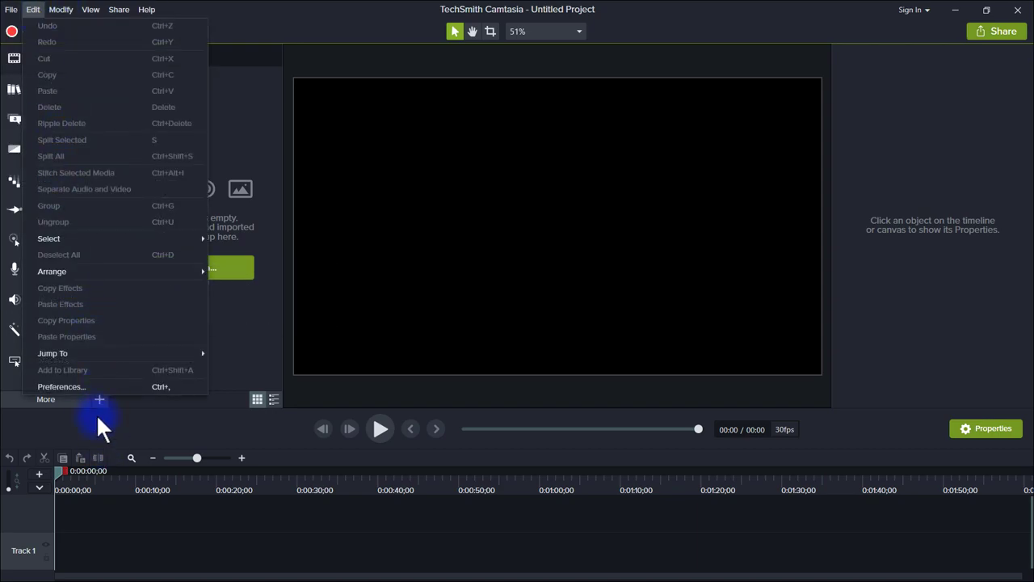
{"action": "left_click", "coordinate": [61, 386]}
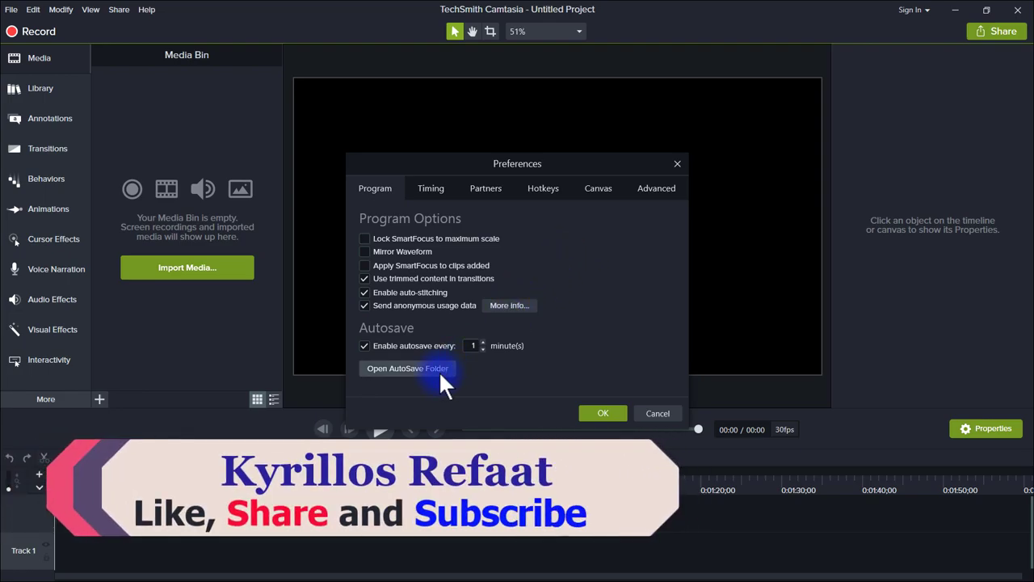
{"action": "left_click", "coordinate": [441, 372]}
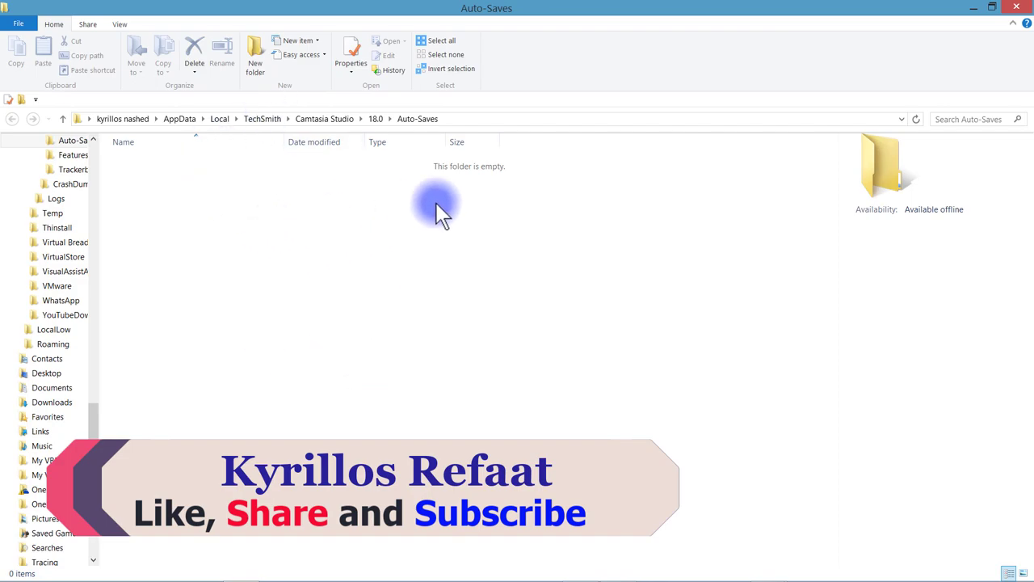
Close the empty Auto-Saves Explorer window and return to Camtasia's Preferences
{"action": "left_click", "coordinate": [1020, 11]}
{"action": "left_click", "coordinate": [618, 412]}
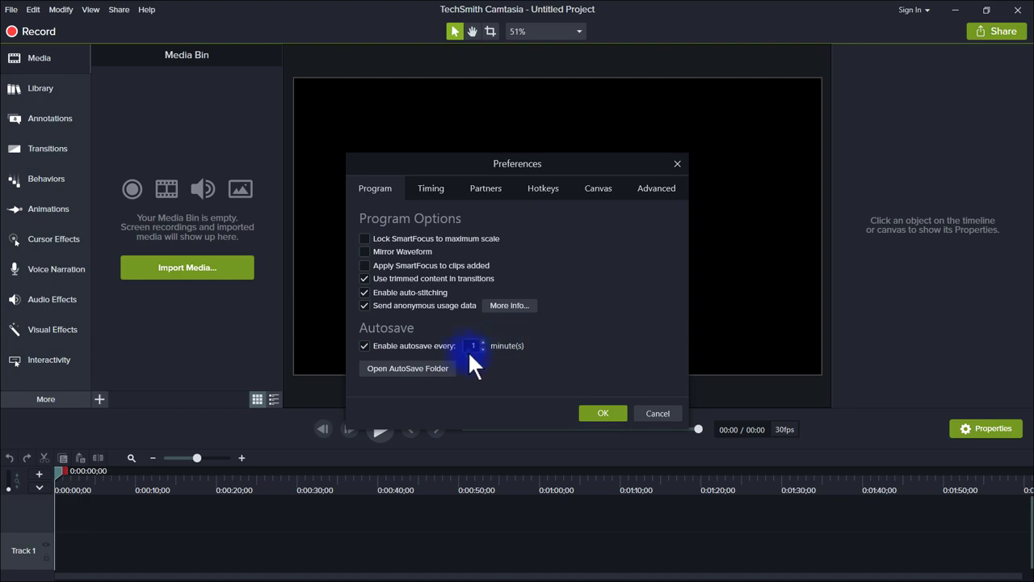
Close Camtasia's Preferences with OK, returning to the empty untitled project
{"action": "left_click", "coordinate": [600, 412]}
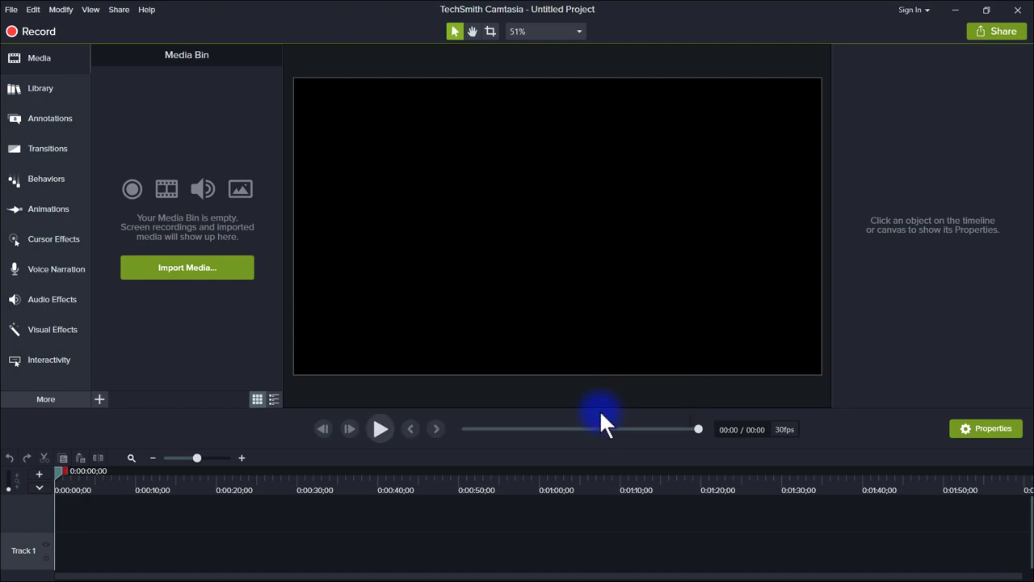